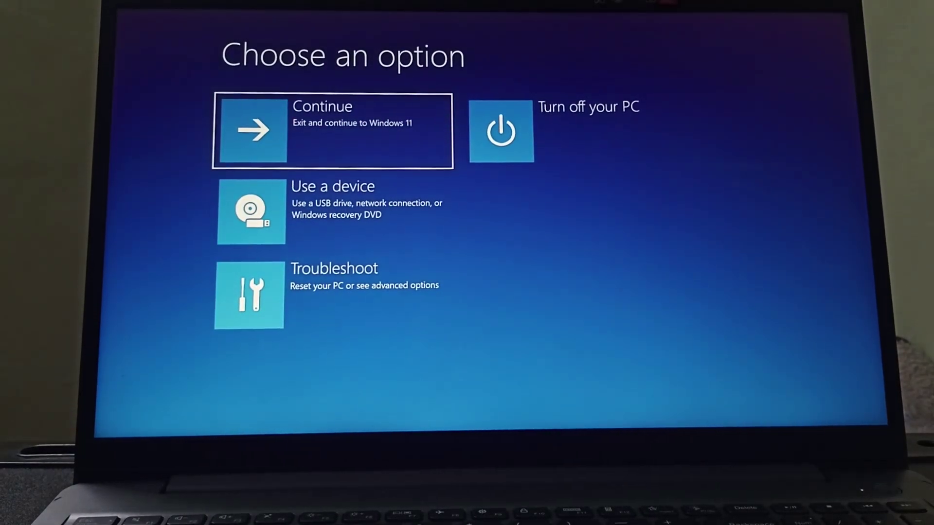
Go through Troubleshoot and Advanced options to the Startup Settings screen with its Safe Mode choices
key(Down)
key(Down)
key(Return)
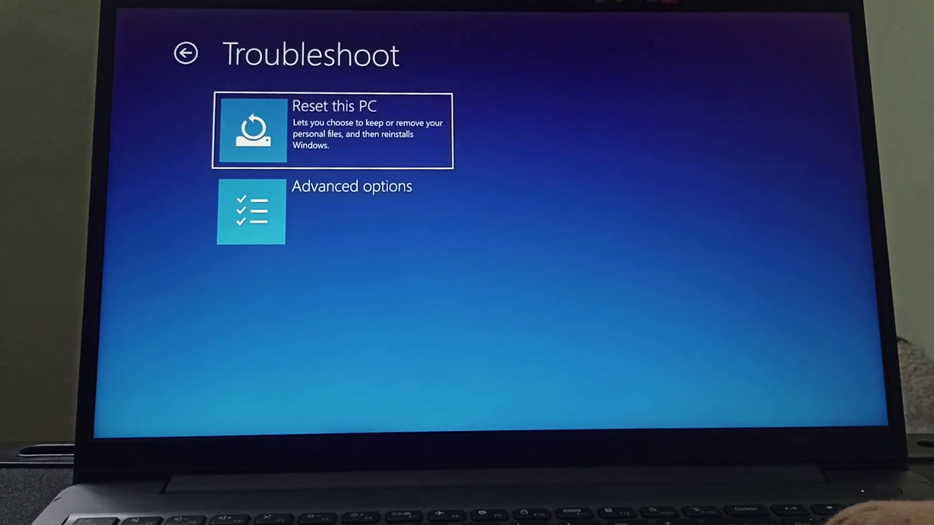
key(Down)
key(Return)
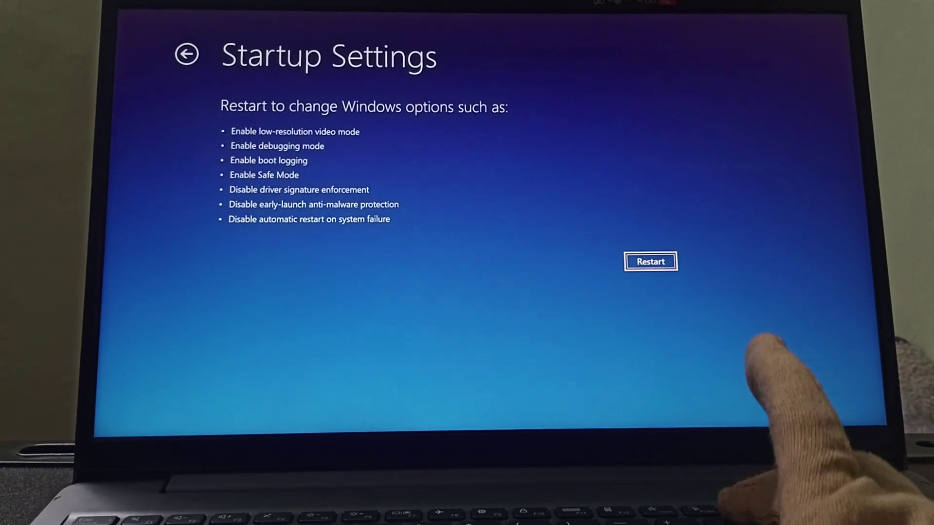
Back out of Startup Settings to Troubleshoot, then re-enter Advanced options
key(Escape)
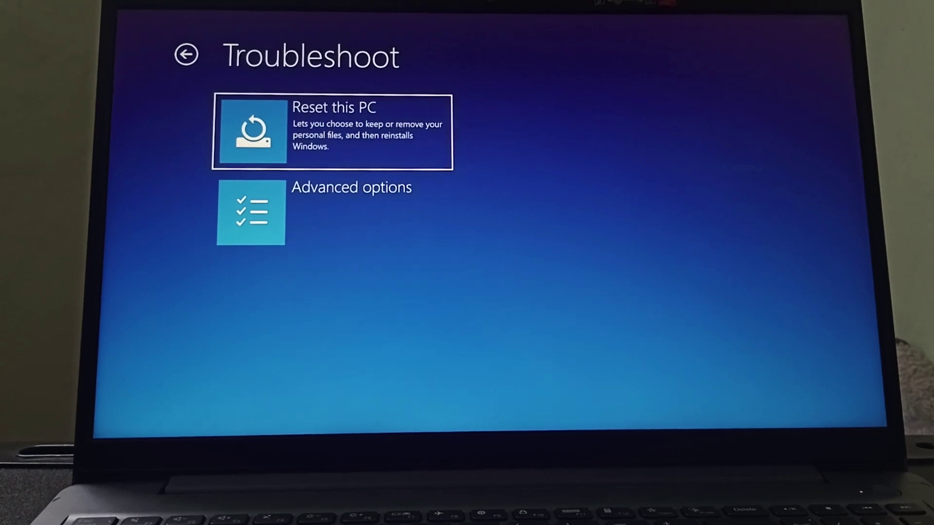
key(Down)
key(Return)
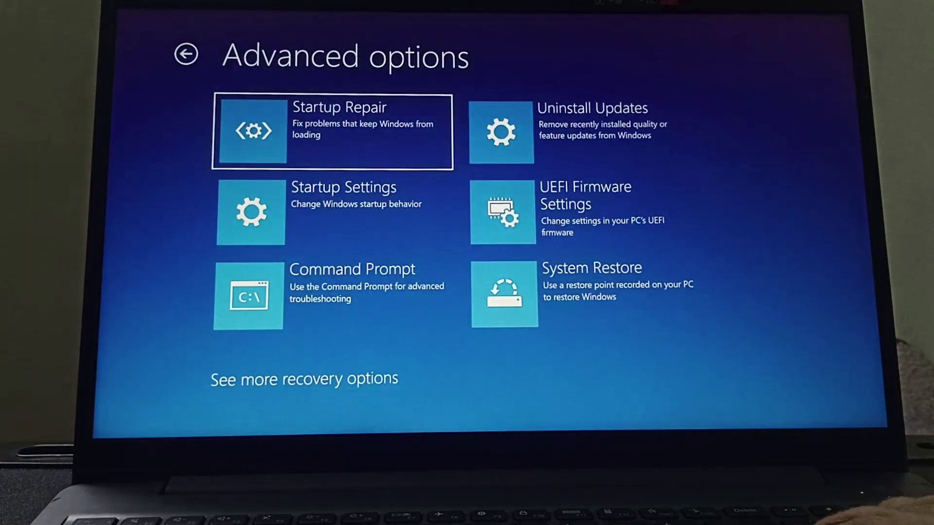